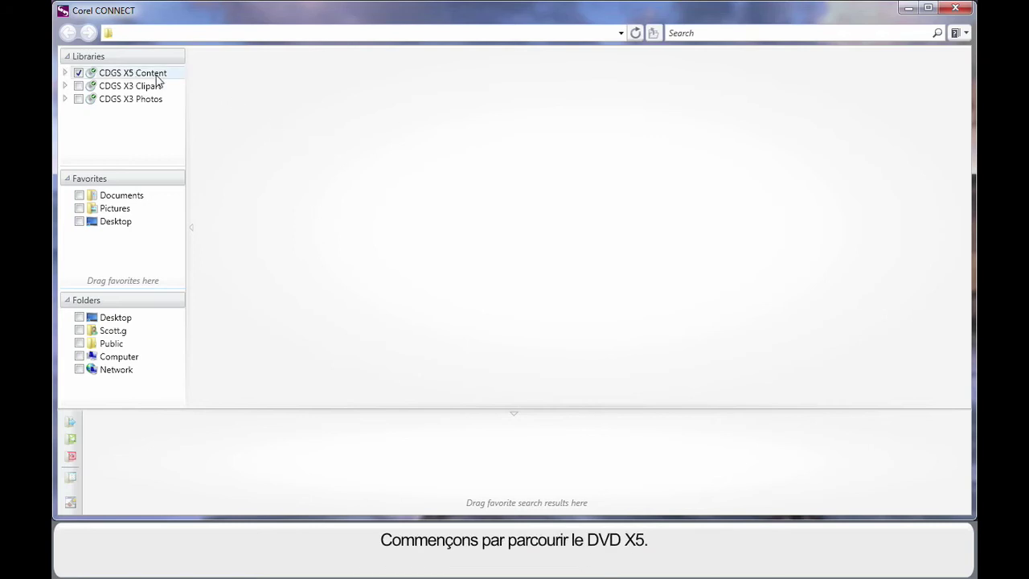
# Step: Open the Birds folder under CDGS X5 Content > Clipart > Animals
pyautogui.click(66, 74)
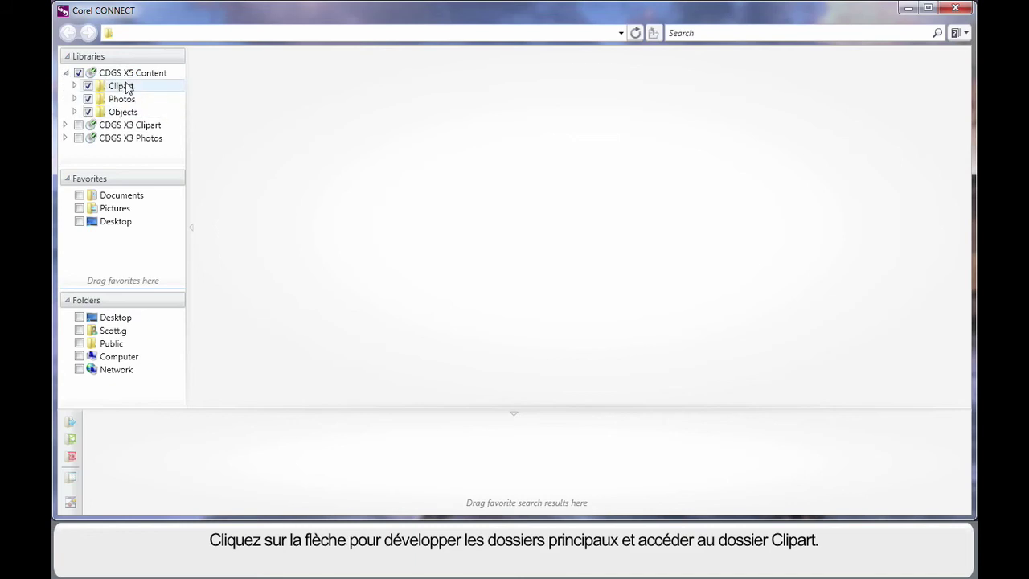
pyautogui.click(75, 86)
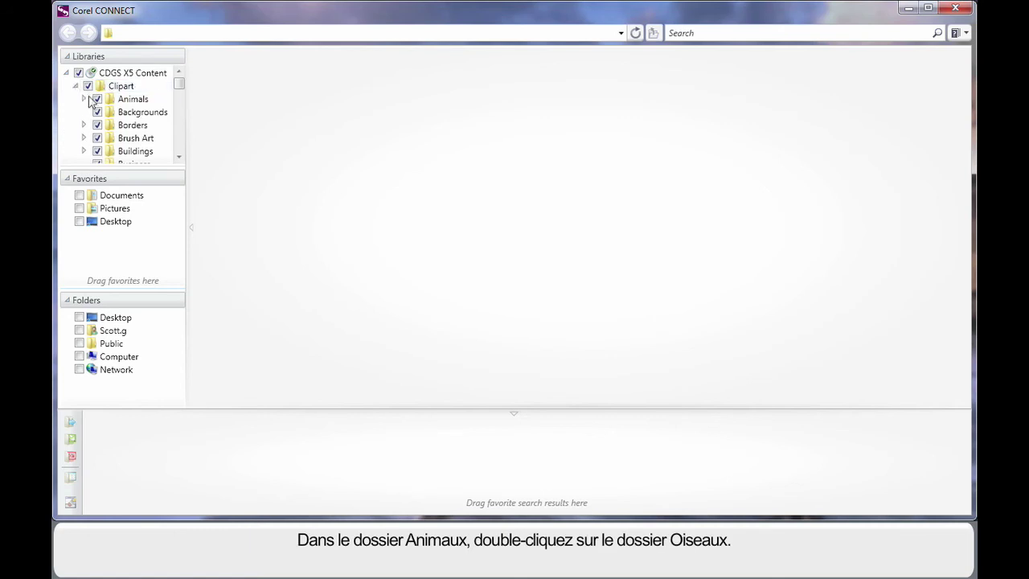
pyautogui.click(83, 98)
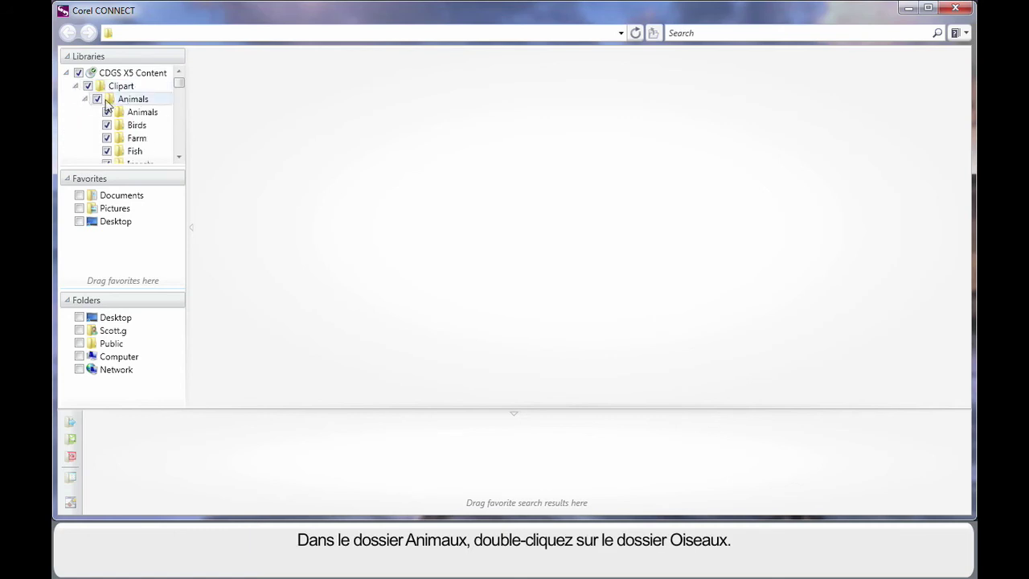
pyautogui.doubleClick(137, 125)
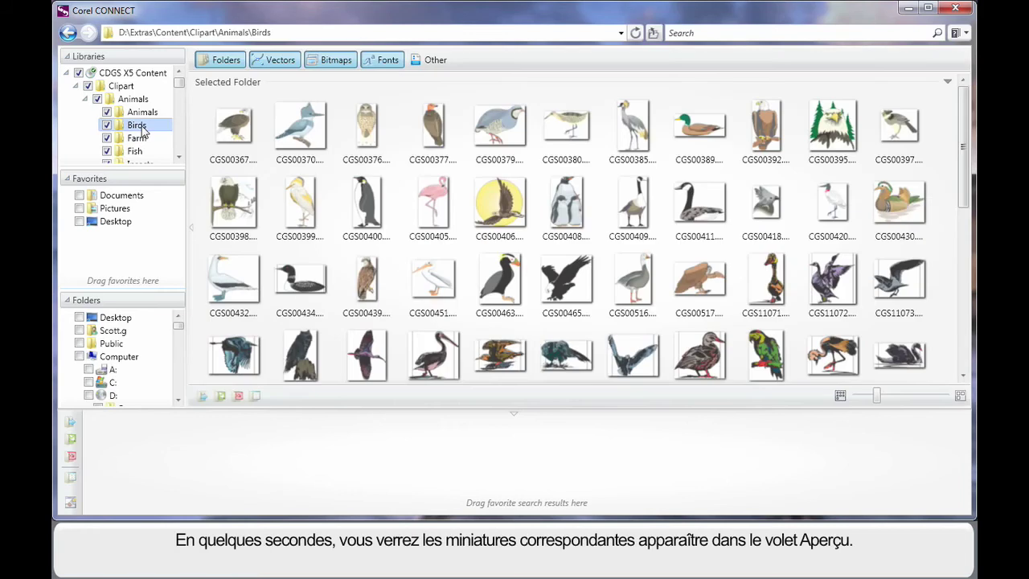
# Step: Enlarge the bird clipart thumbnails with the zoom slider, then collapse the Clipart folder
pyautogui.click(203, 126)
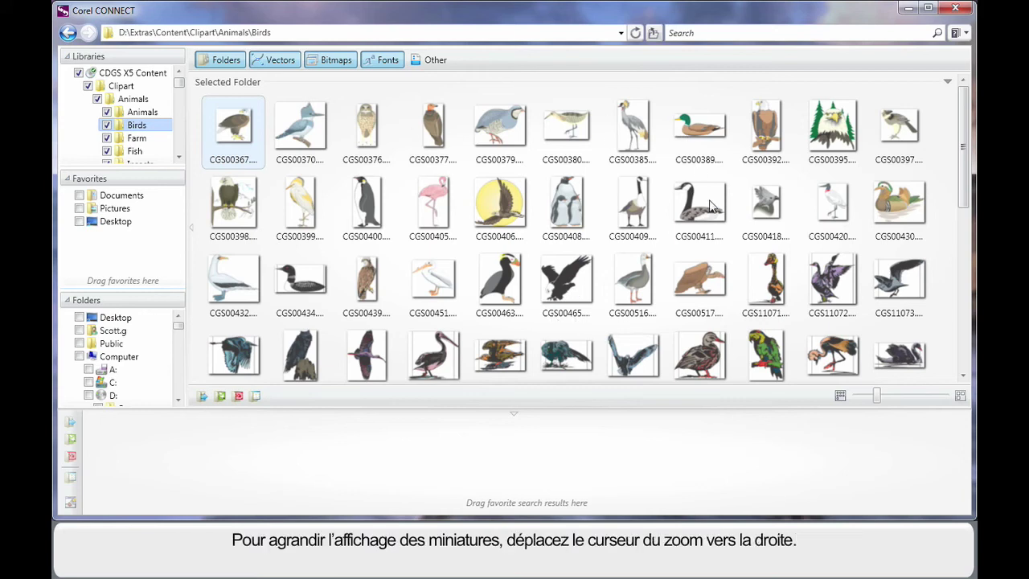
pyautogui.moveTo(876, 394); pyautogui.dragTo(915, 400)
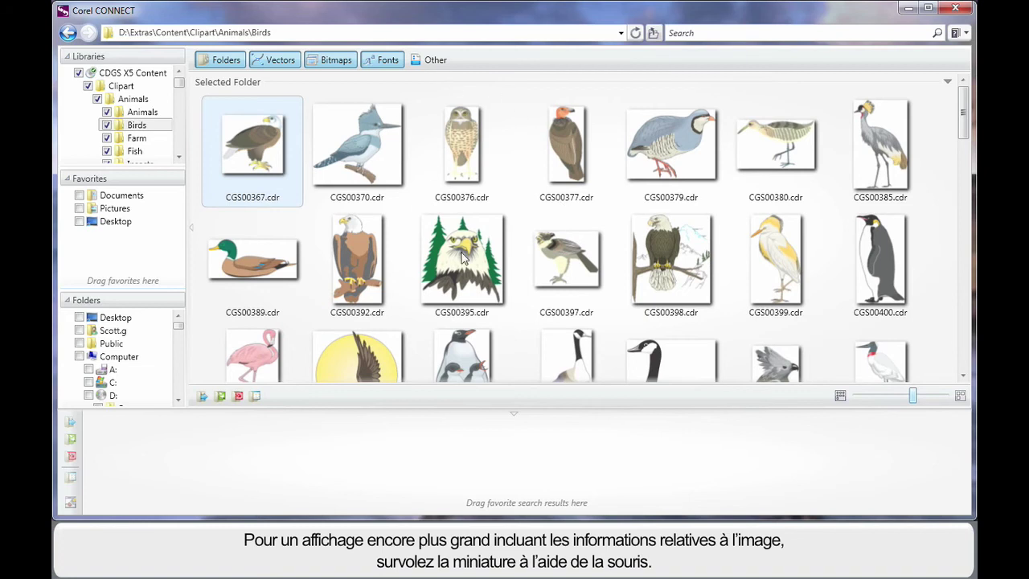
pyautogui.moveTo(464, 257)
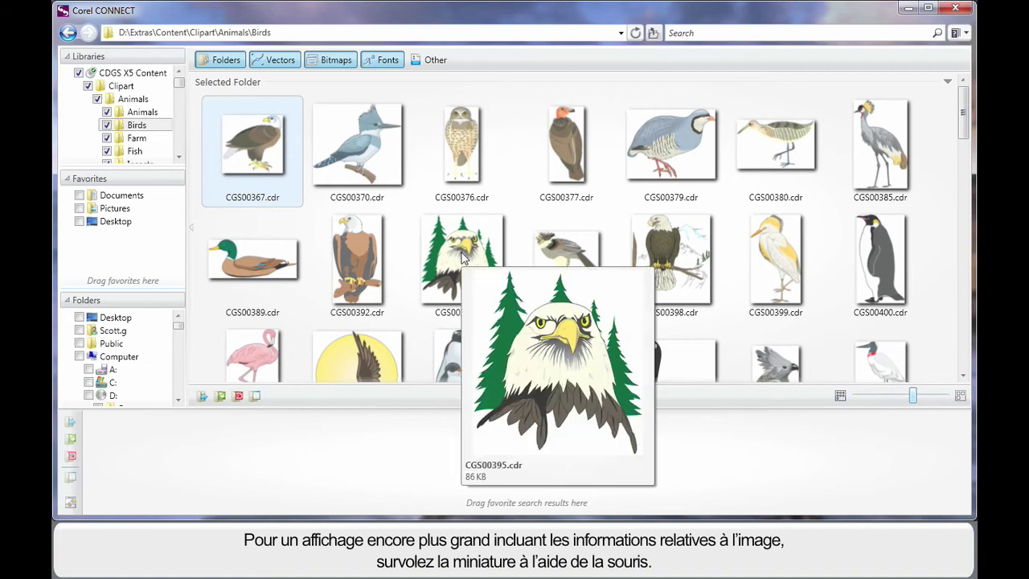
pyautogui.click(77, 86)
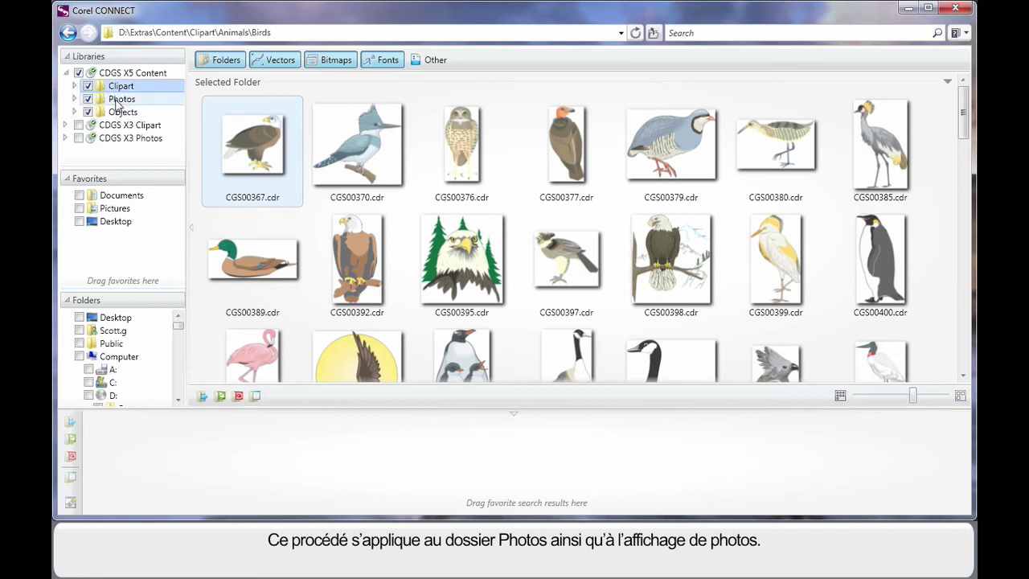
# Step: Collapse the CDGS X5 Content library and enter 'landscape' as the search term
pyautogui.click(66, 72)
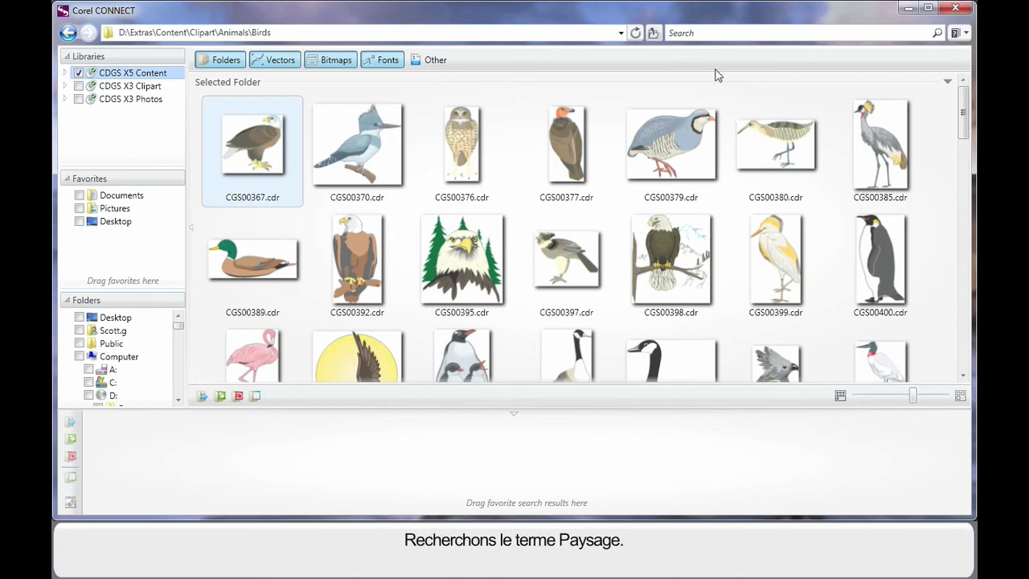
pyautogui.click(713, 33)
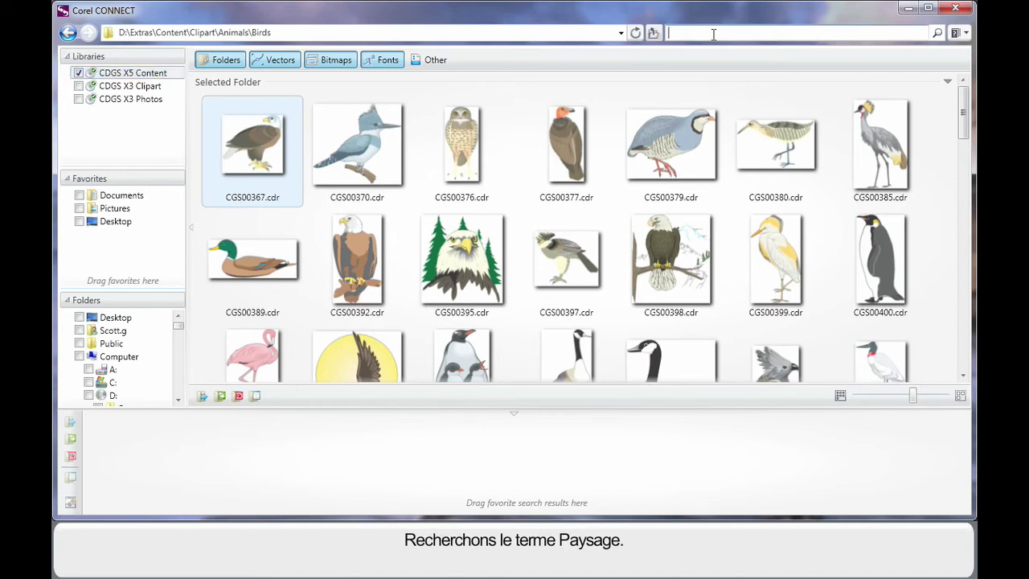
pyautogui.write('landscape')
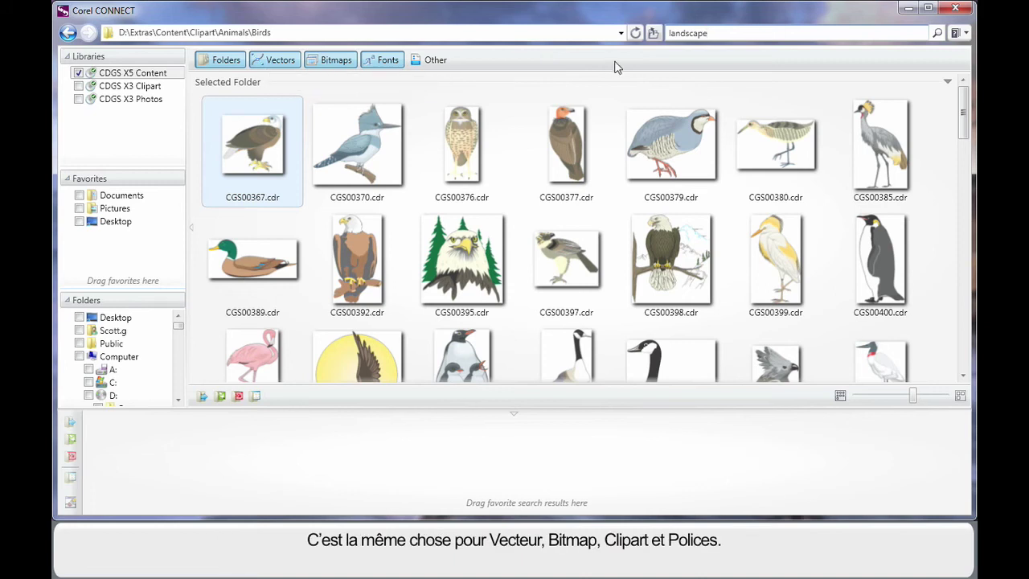
# Step: Run the 'landscape' search and inspect details of the resulting folder, vectors and photos
pyautogui.click(938, 34)
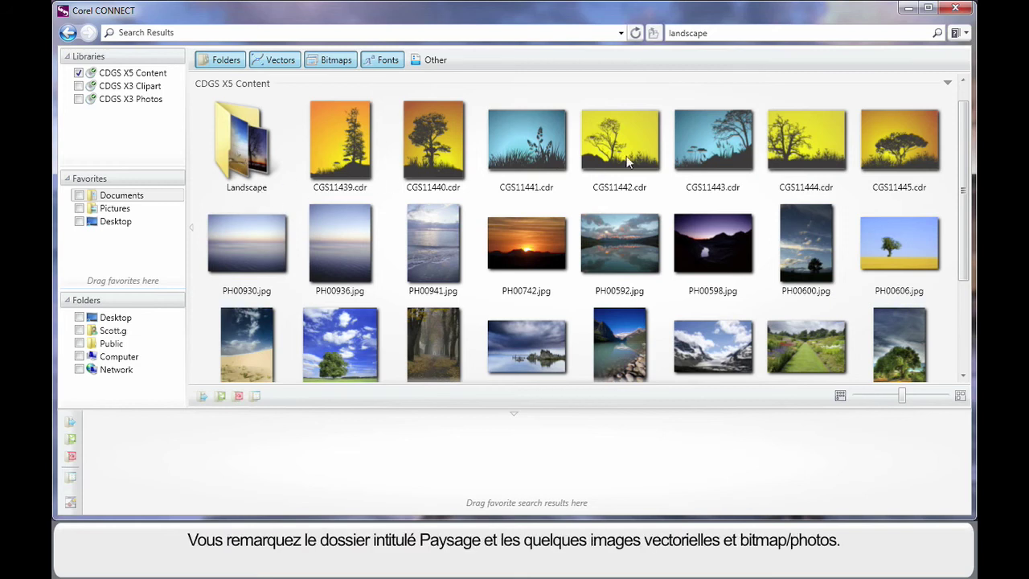
pyautogui.moveTo(730, 155)
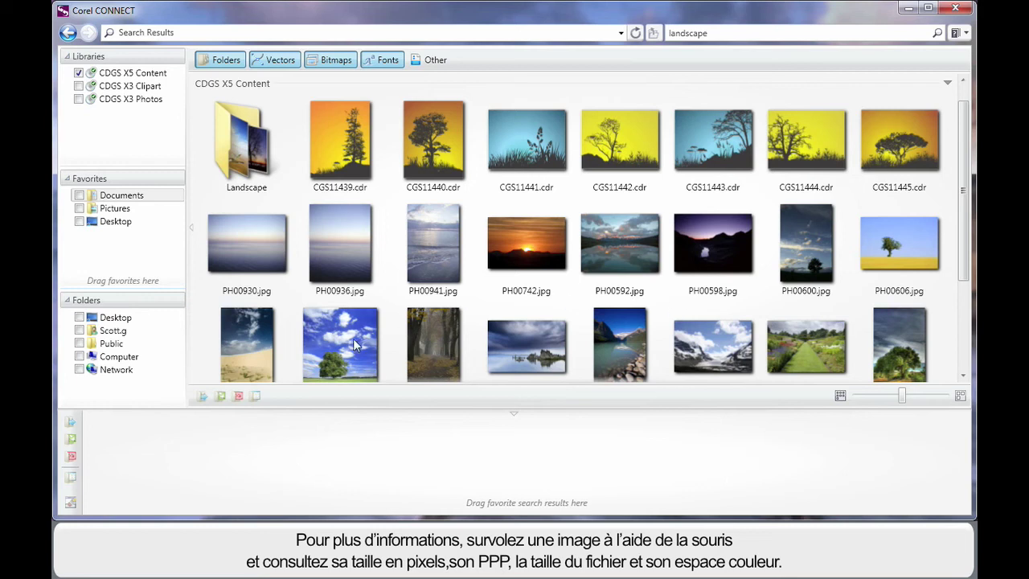
pyautogui.moveTo(354, 340)
# Step: Drag the PH00632.jpg tree-and-sky photo from the results into the Tray
pyautogui.scroll(-1, 349, 336)
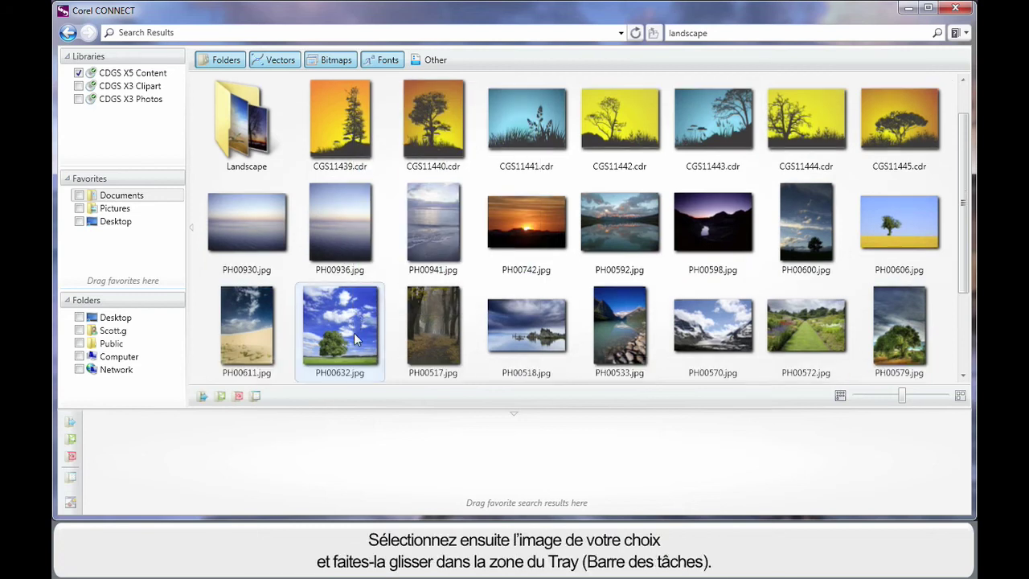
pyautogui.moveTo(354, 333); pyautogui.dragTo(173, 446)
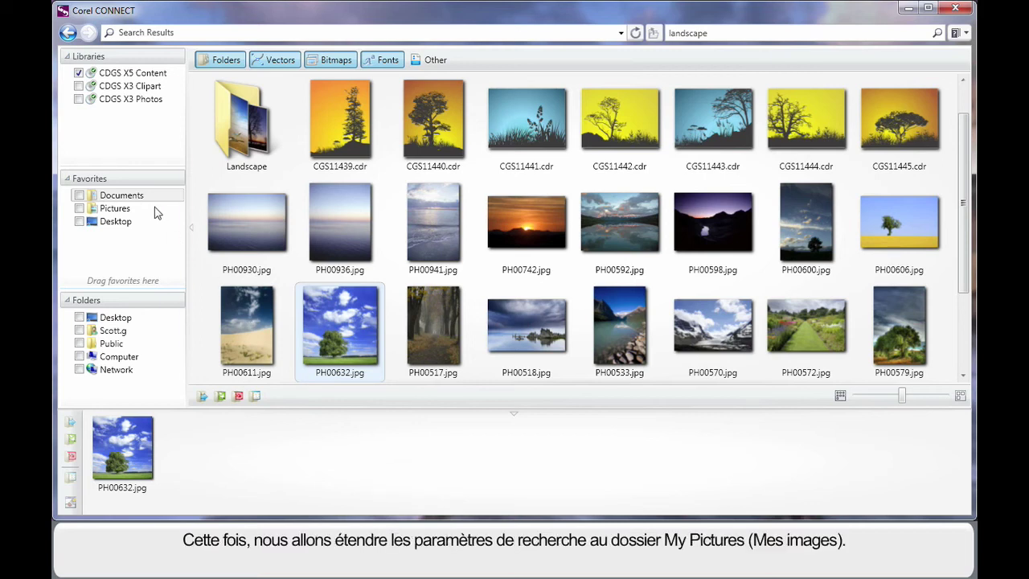
# Step: Include the Pictures favorite and replace the search term with 'butterfly' to search both locations
pyautogui.click(78, 210)
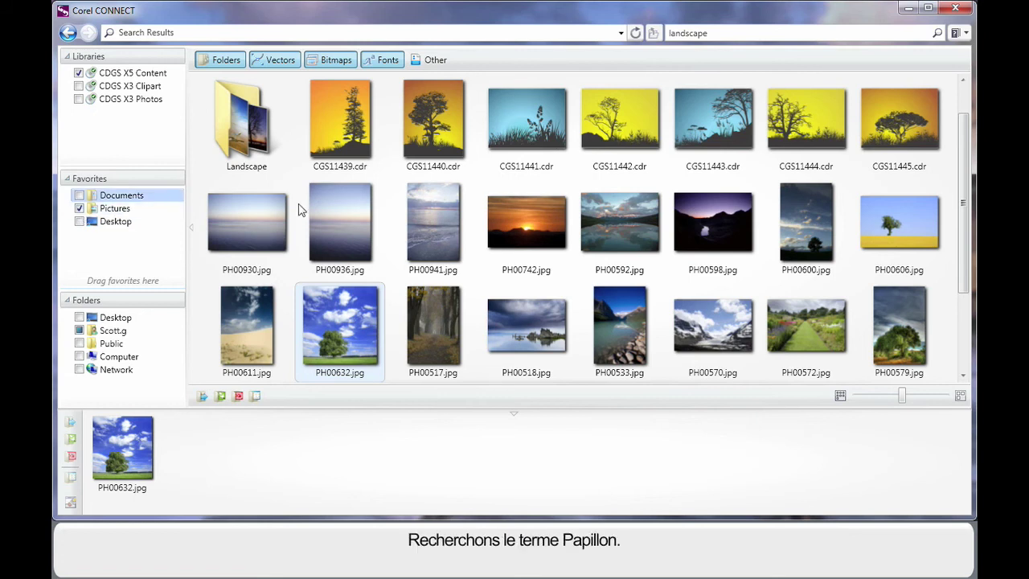
pyautogui.moveTo(727, 34); pyautogui.dragTo(659, 40)
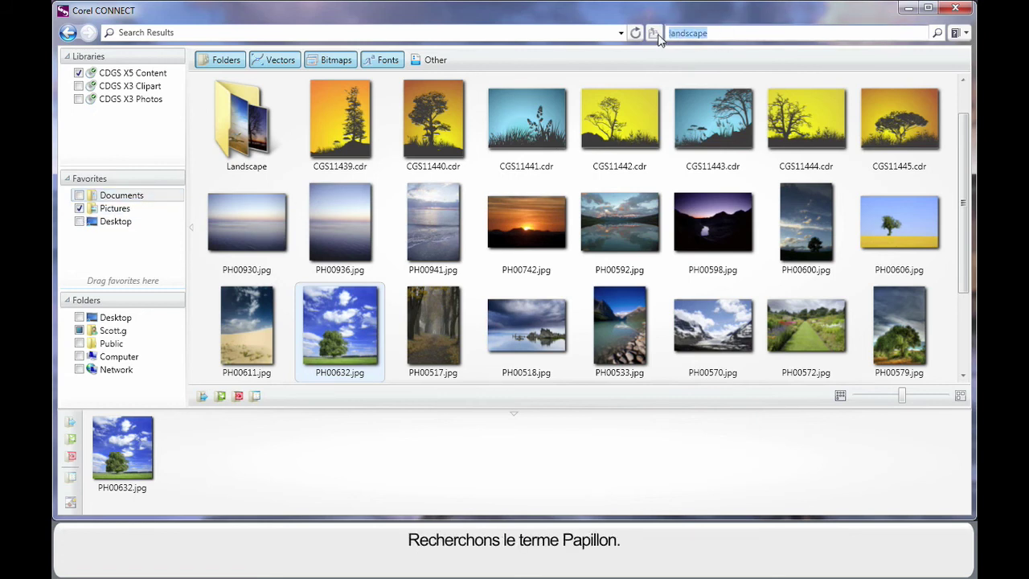
pyautogui.write('butterfly')
pyautogui.press('Return')
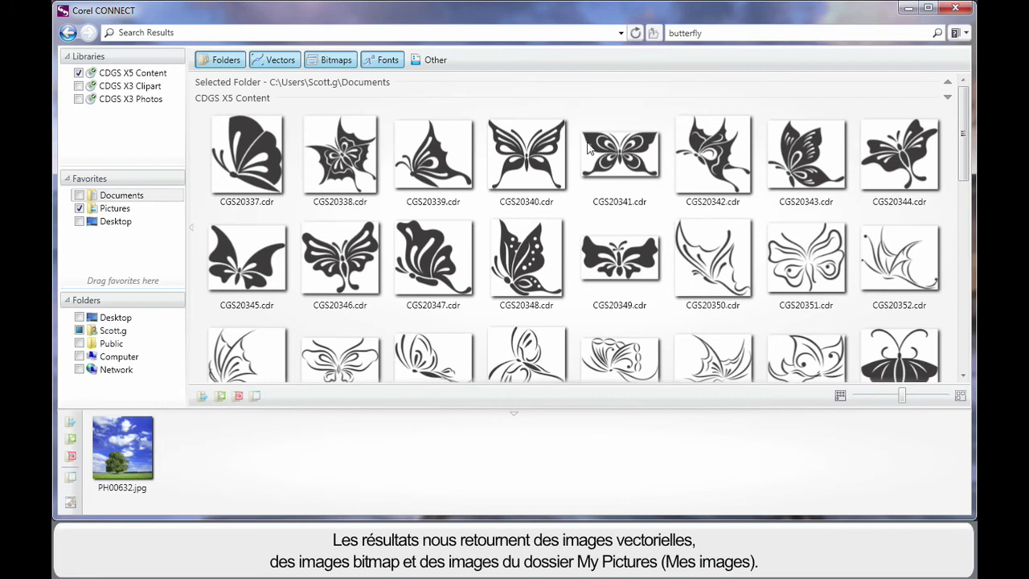
pyautogui.moveTo(964, 142); pyautogui.dragTo(917, 312)
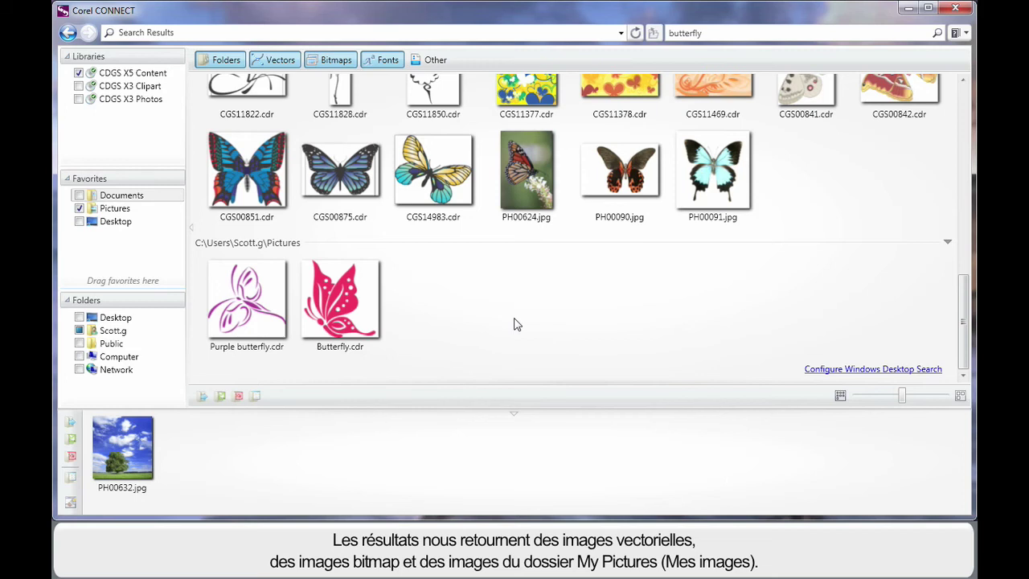
# Step: Add the blue butterfly CGS12150.cdr to the Tray, then open PH00632.jpg's source folder
pyautogui.moveTo(965, 323); pyautogui.dragTo(965, 296)
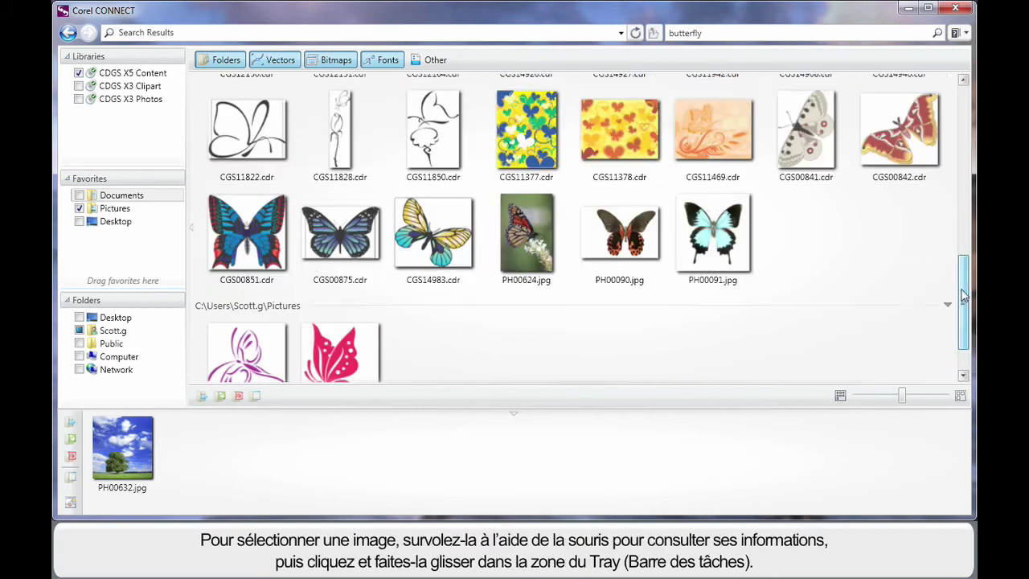
pyautogui.scroll(5, 937, 205)
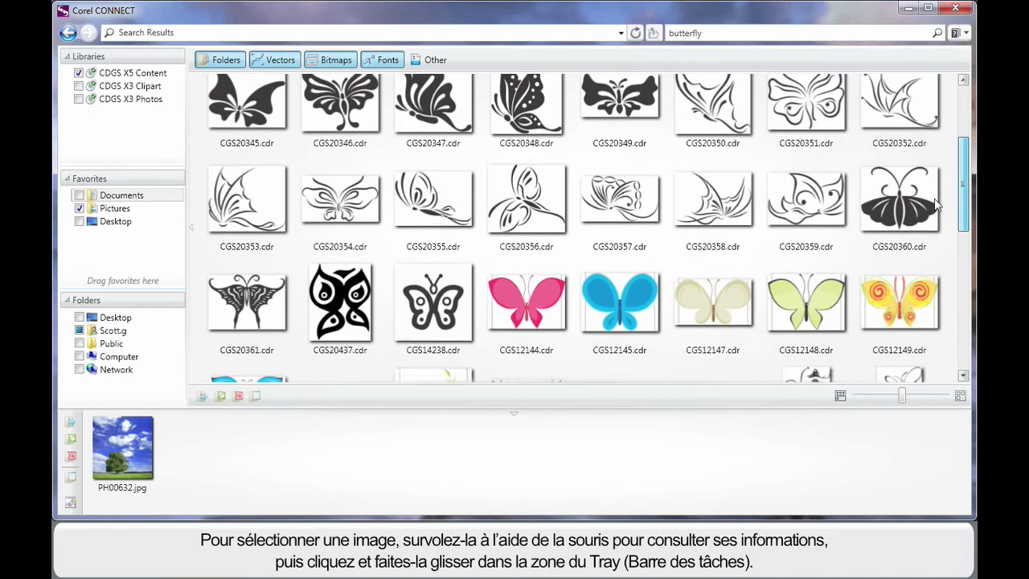
pyautogui.scroll(-2, 937, 205)
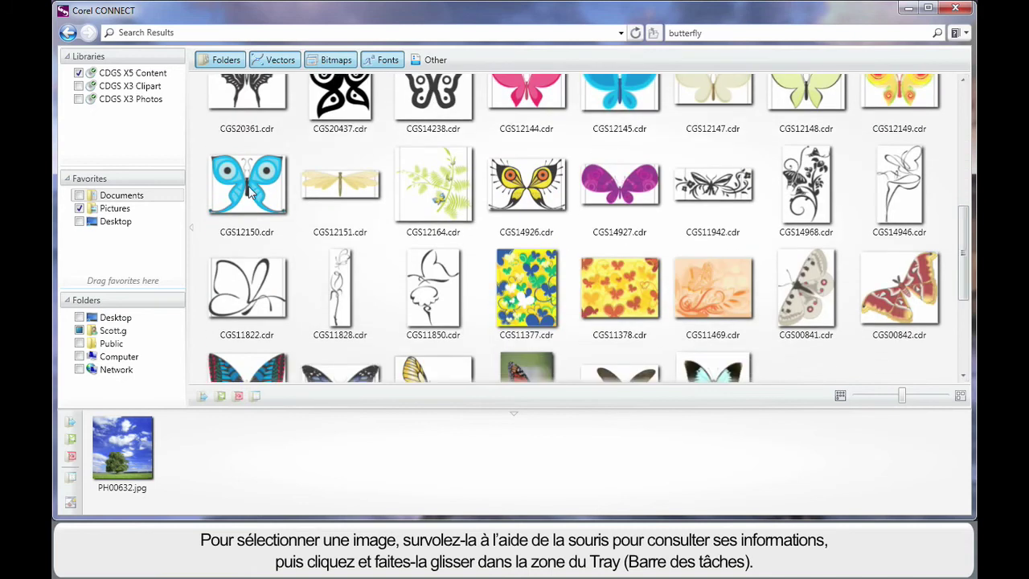
pyautogui.moveTo(249, 189)
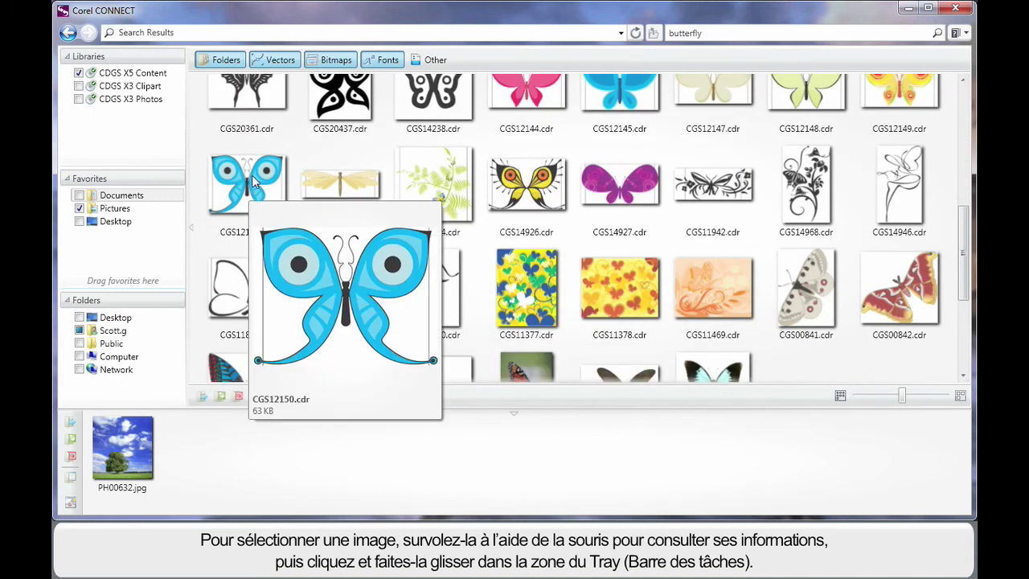
pyautogui.moveTo(252, 173); pyautogui.dragTo(221, 438)
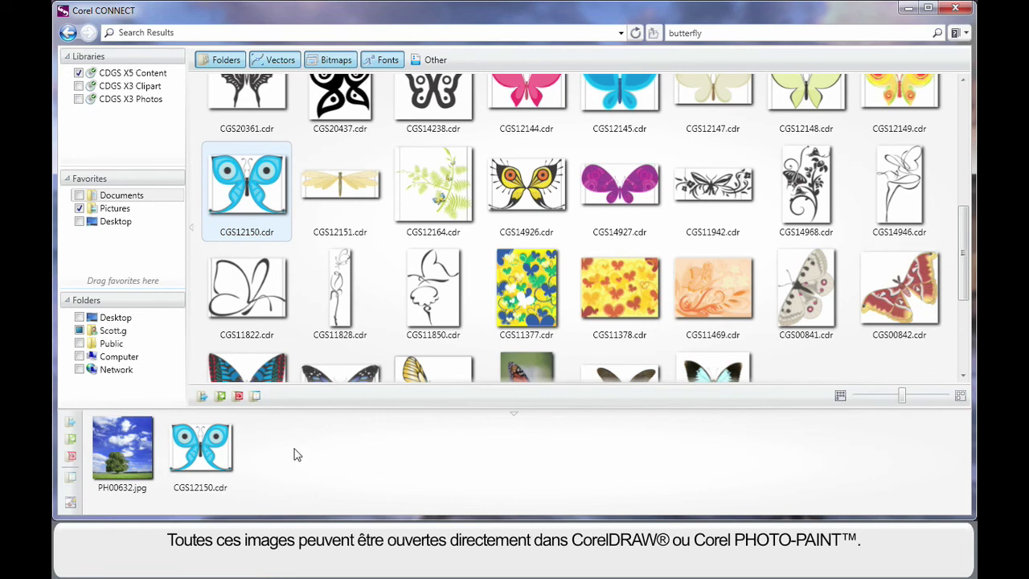
pyautogui.click(139, 443)
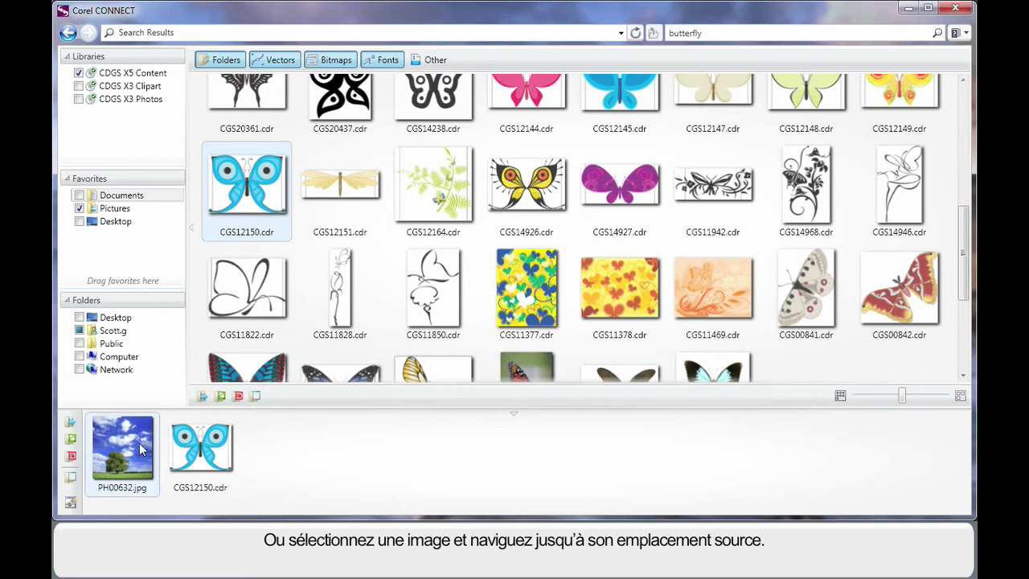
pyautogui.click(70, 479)
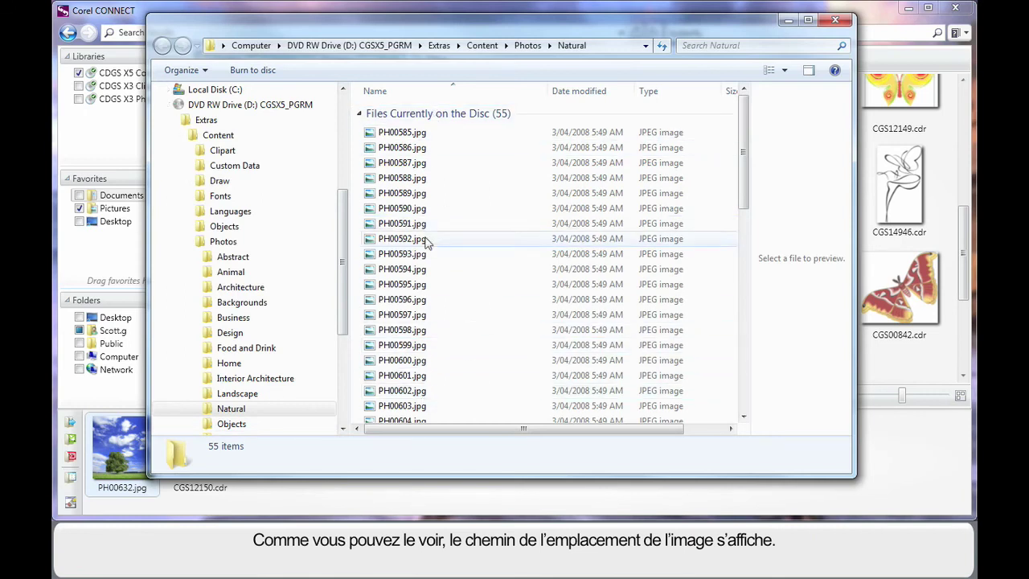
# Step: Close the Photos > Natural Explorer window
pyautogui.click(836, 20)
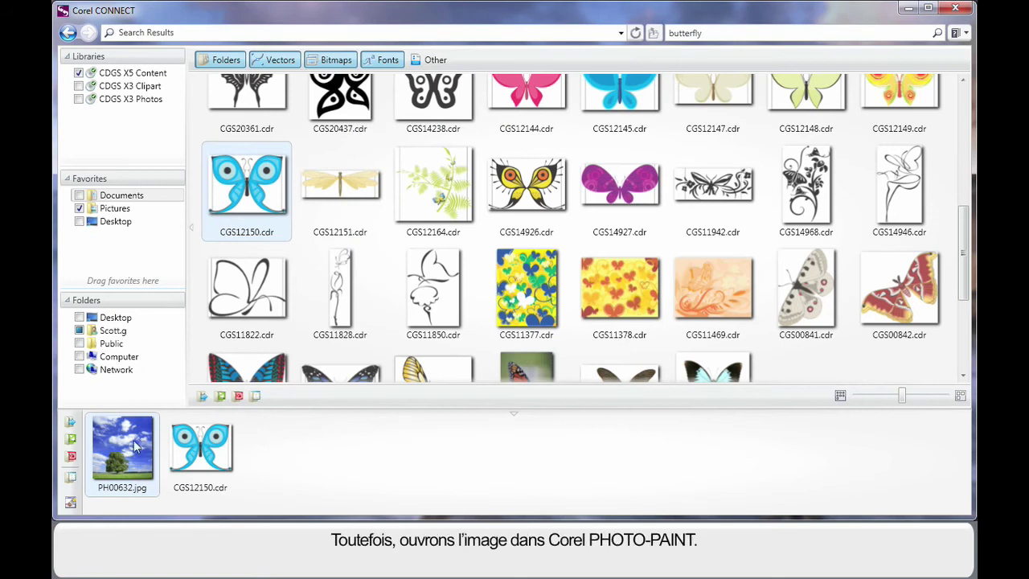
# Step: Open PH00632.jpg from the Tray in PHOTO-PAINT and show the Window > Dockers > Connect panel
pyautogui.click(71, 457)
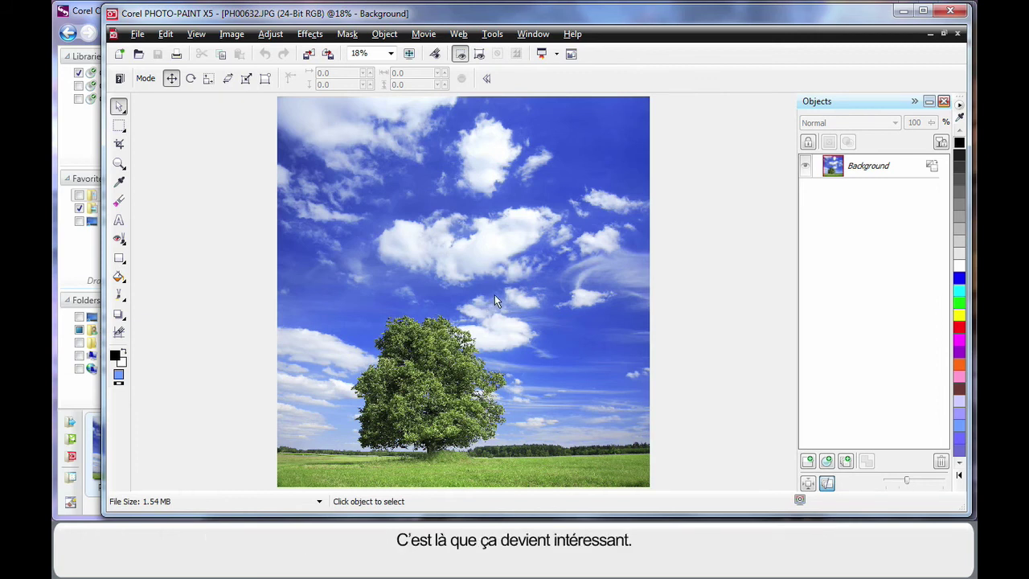
pyautogui.click(533, 34)
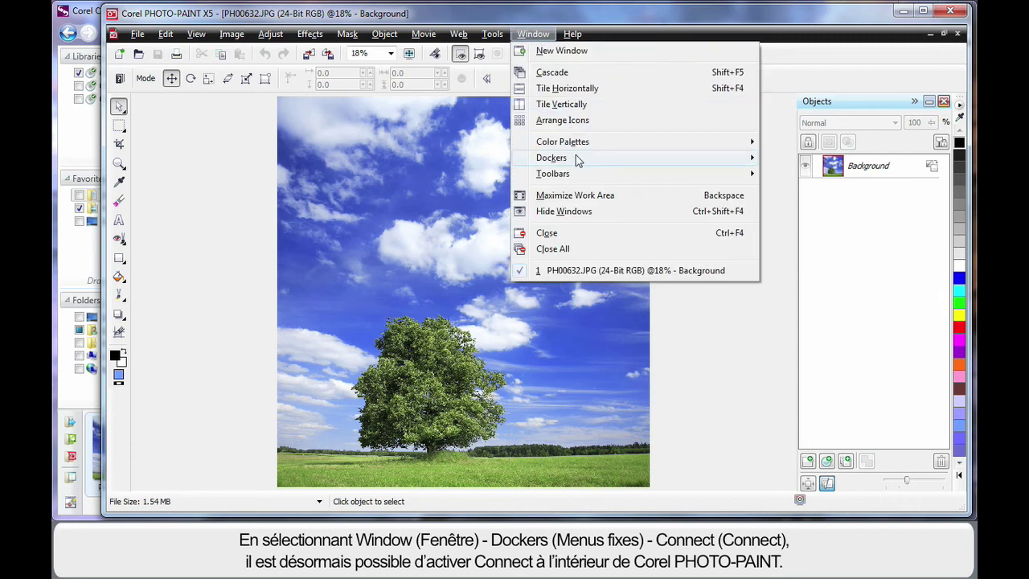
pyautogui.moveTo(574, 159)
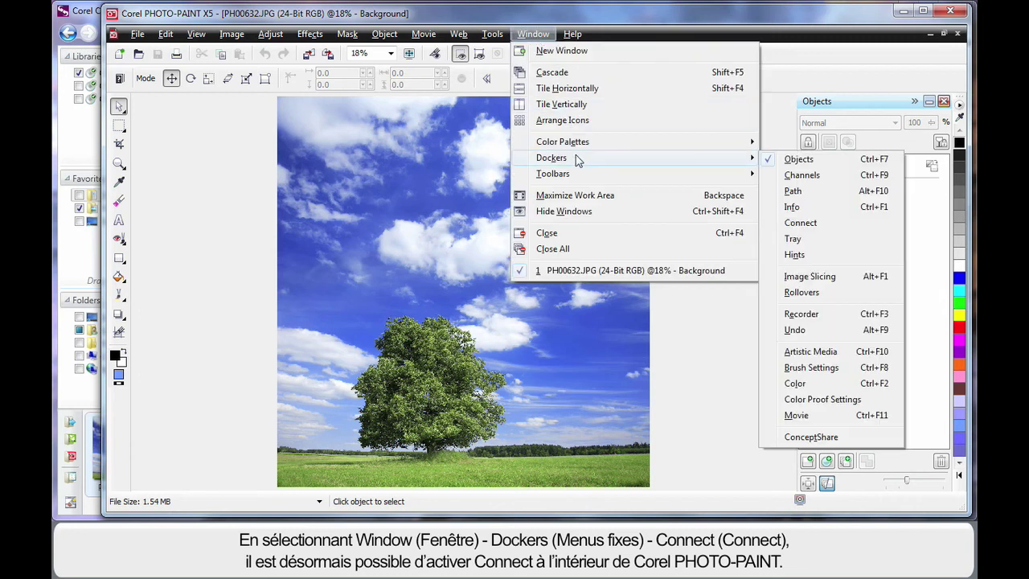
pyautogui.click(804, 224)
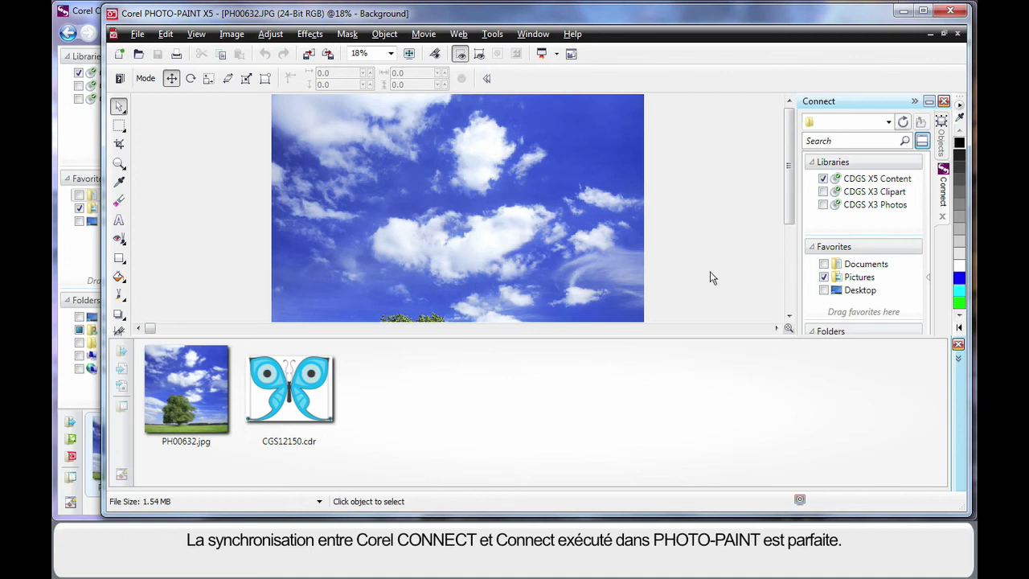
# Step: Search the Connect docker for 'bird' clipart
pyautogui.click(849, 141)
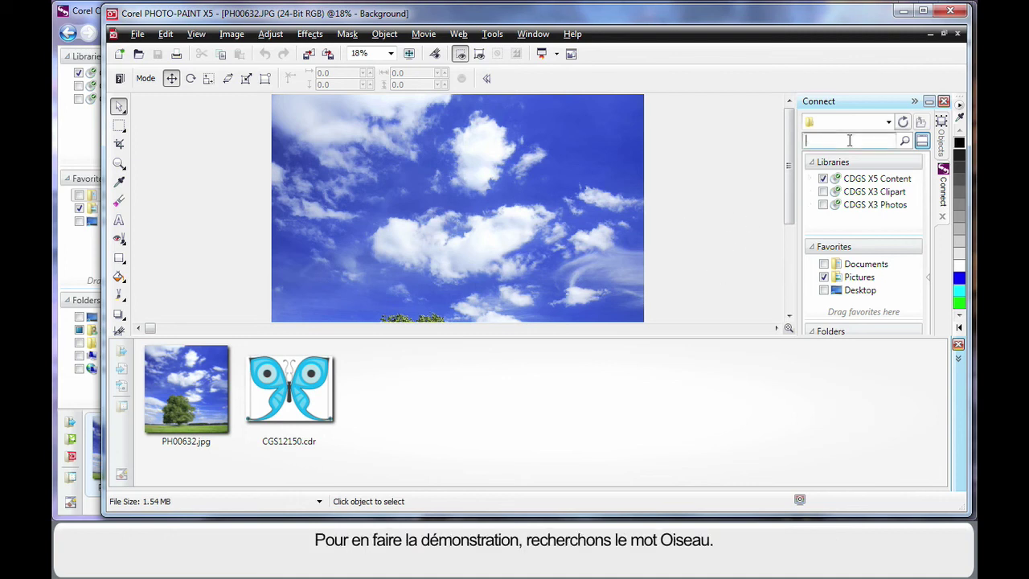
pyautogui.write('bird')
pyautogui.press('Return')
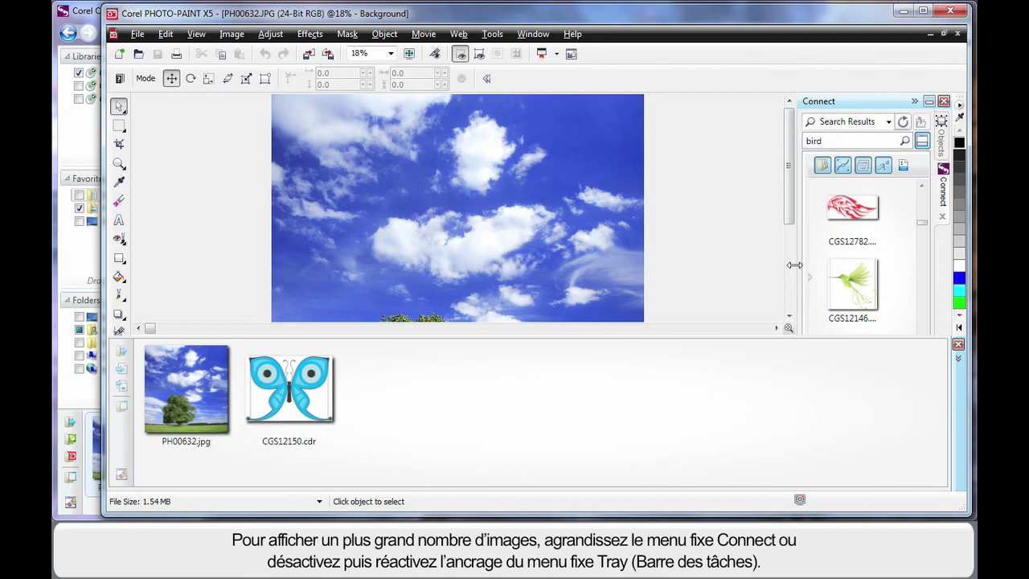
# Step: Widen the Connect panel and dock the Tray vertically along the left side
pyautogui.moveTo(792, 265); pyautogui.dragTo(656, 265)
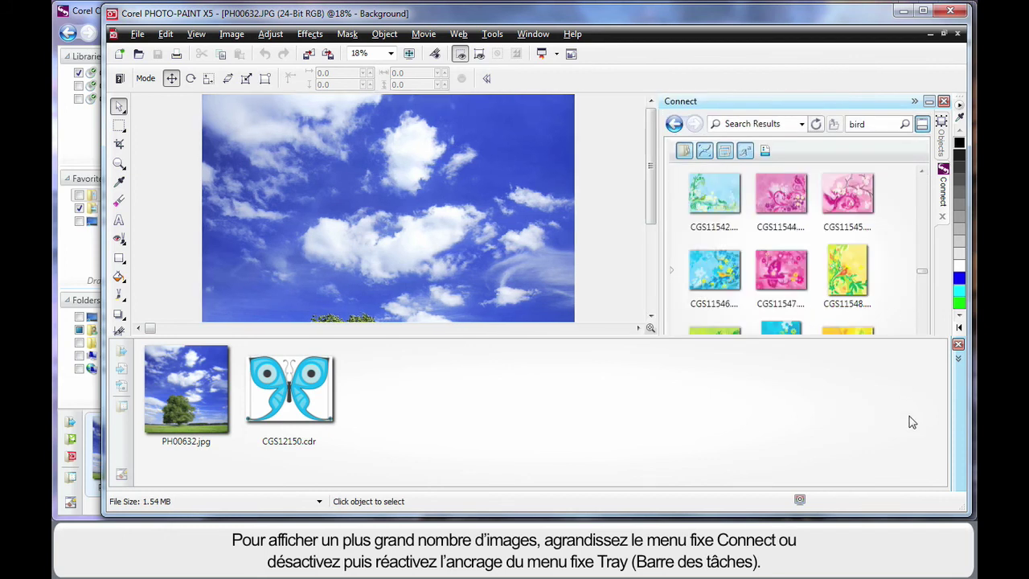
pyautogui.moveTo(764, 395); pyautogui.dragTo(132, 220)
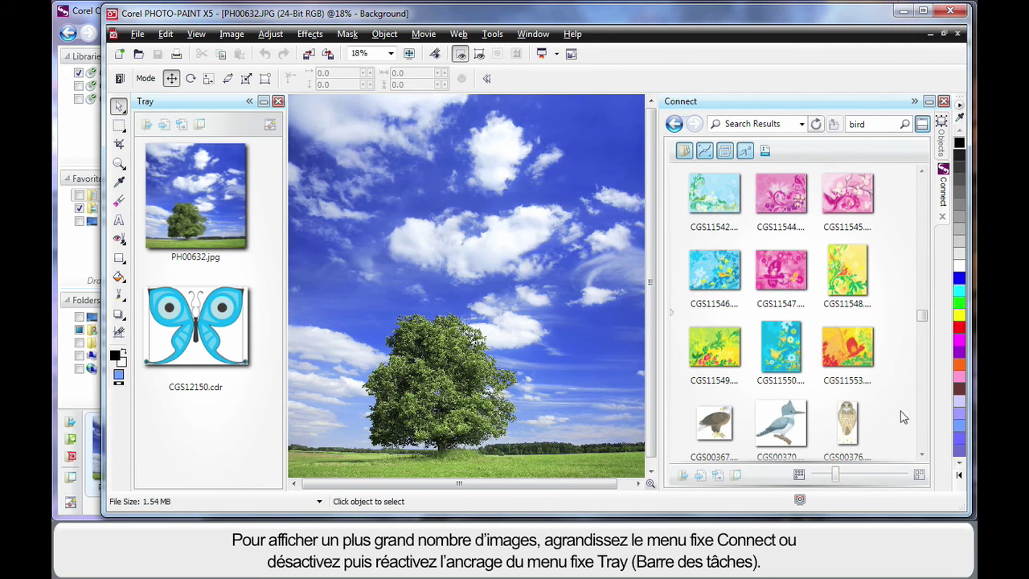
pyautogui.moveTo(922, 319); pyautogui.dragTo(922, 336)
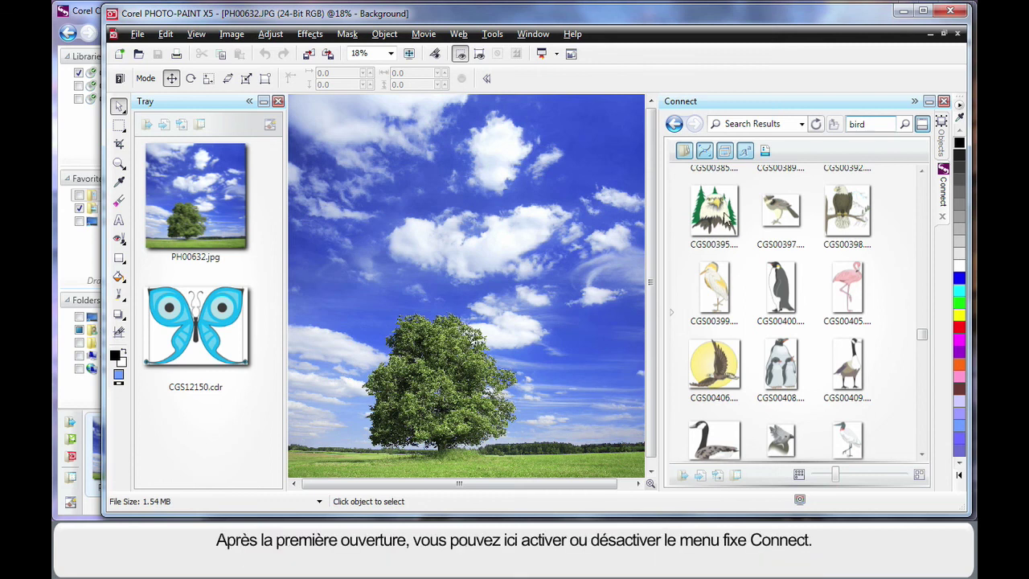
# Step: Toggle the tray off and on, add green floral CGS11539.cdr to it, and return to CONNECT
pyautogui.click(922, 128)
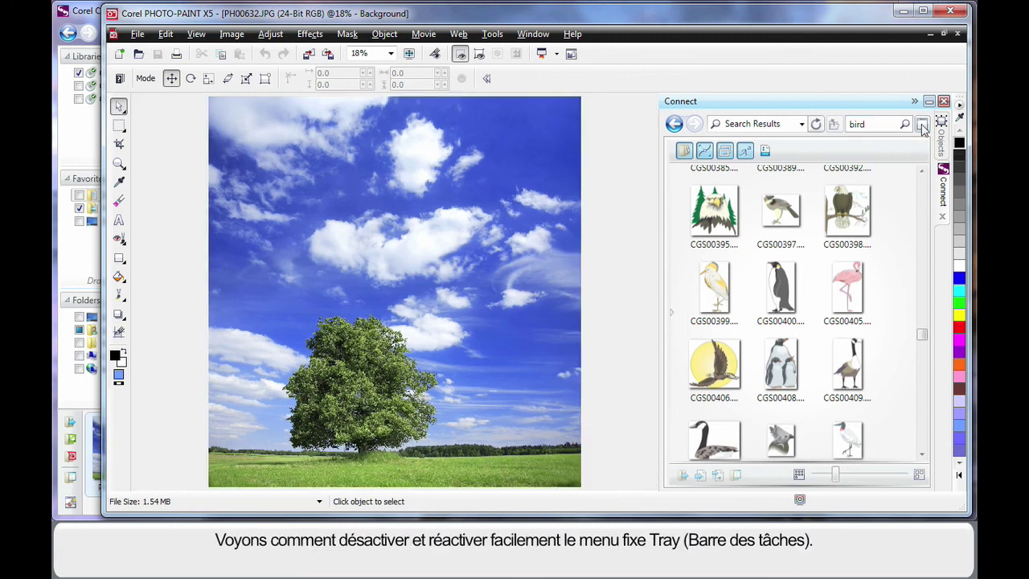
pyautogui.click(922, 129)
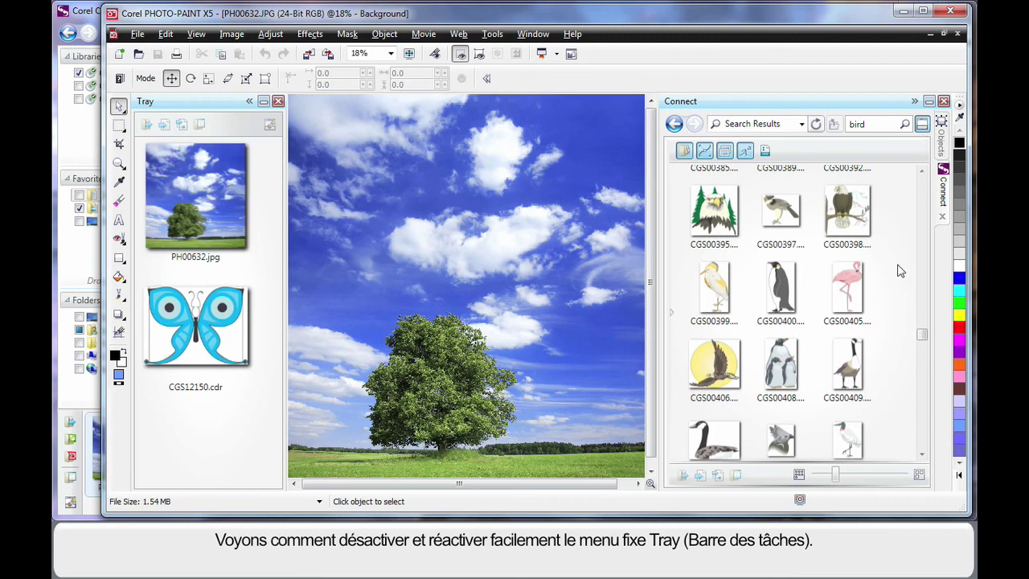
pyautogui.scroll(-10, 922, 336)
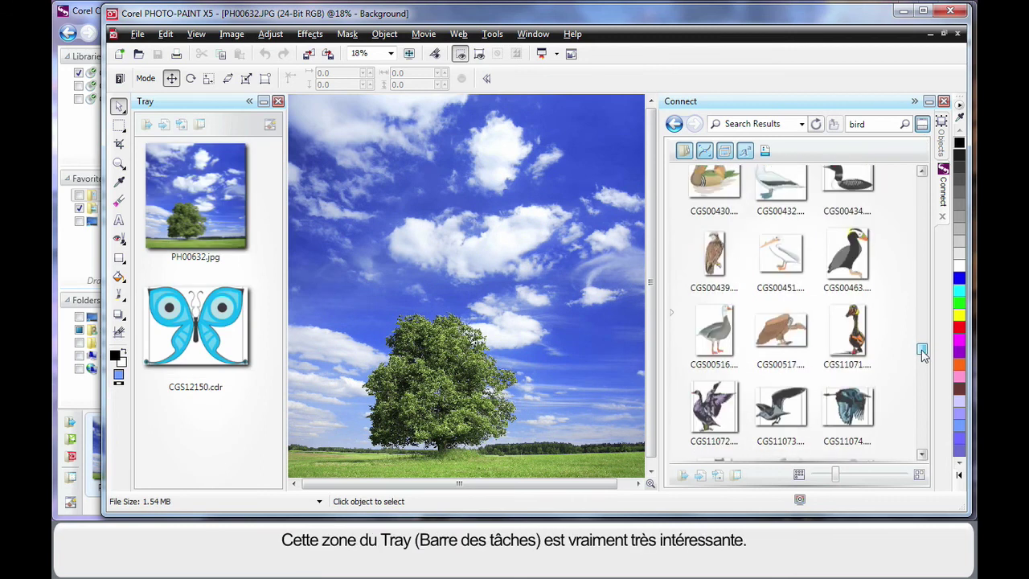
pyautogui.moveTo(789, 183)
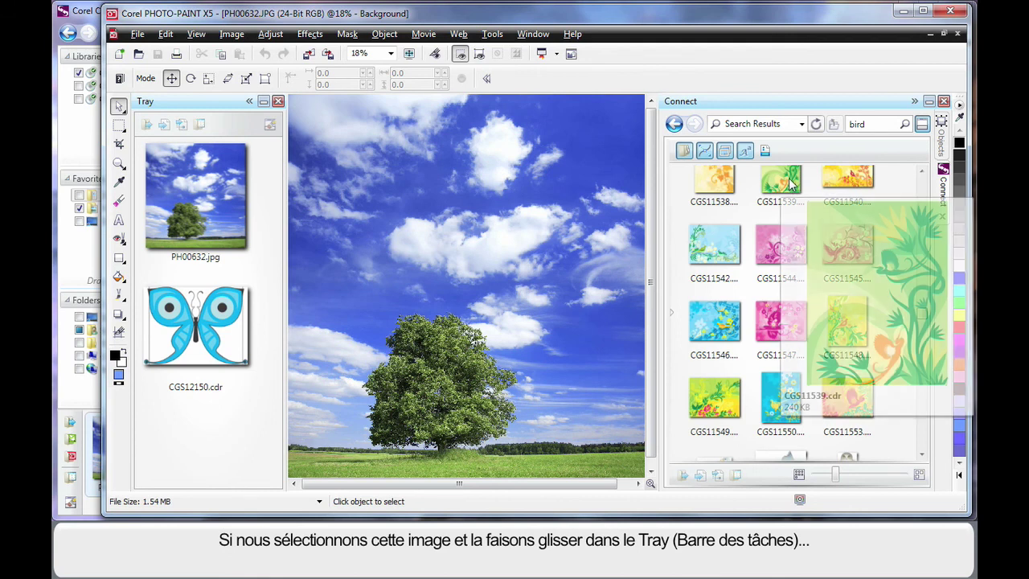
pyautogui.moveTo(790, 184); pyautogui.dragTo(205, 428)
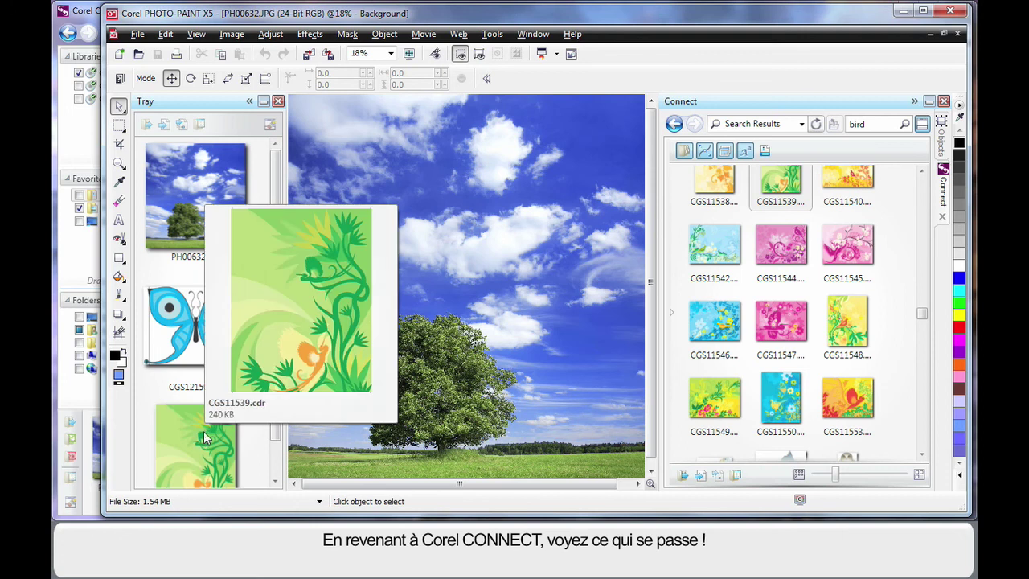
pyautogui.click(88, 16)
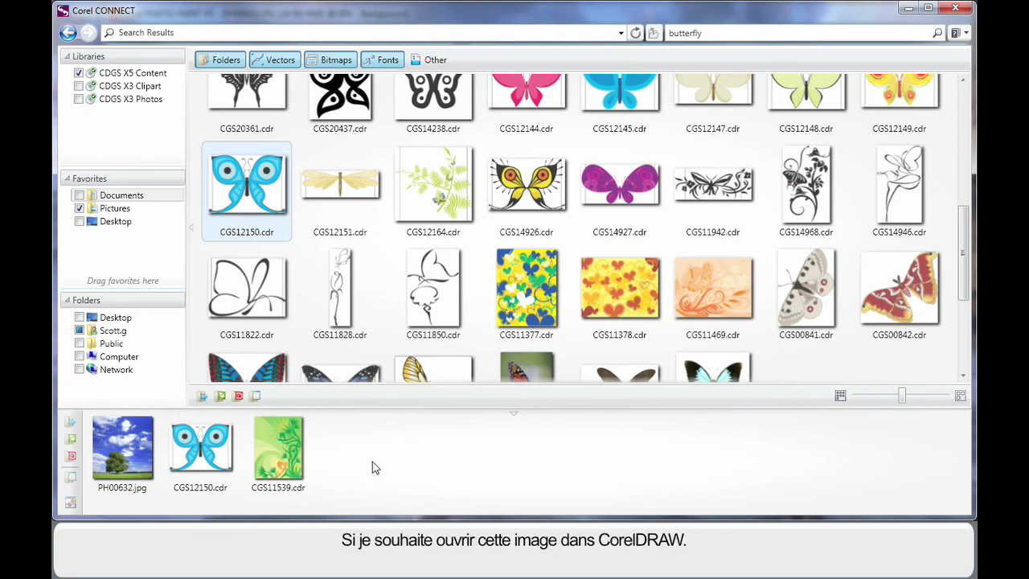
# Step: Select the blue butterfly clip CGS12150.cdr in the Corel CONNECT tray
pyautogui.click(211, 454)
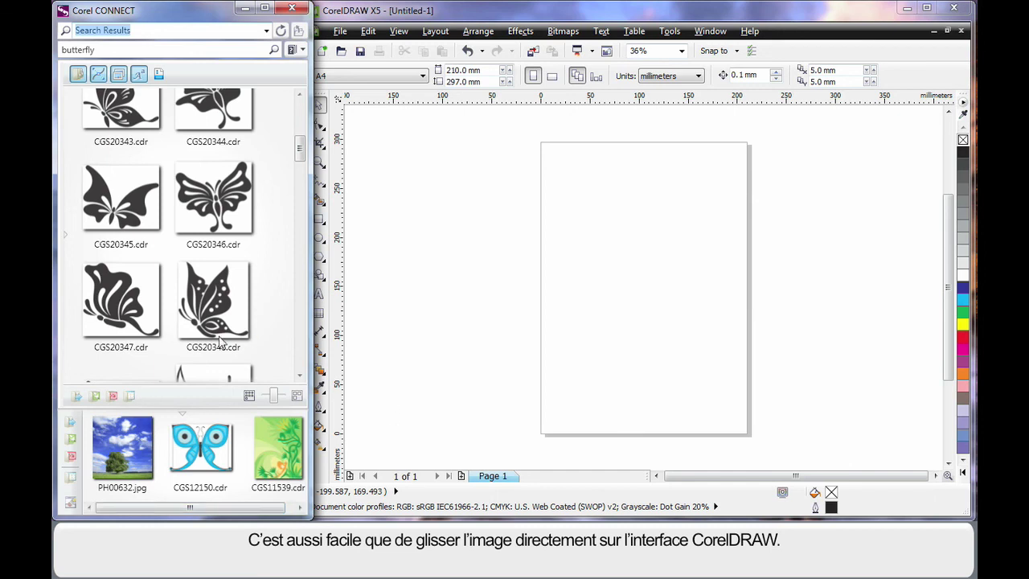
# Step: Drag CGS12150.cdr from the tray onto the Untitled-1 page and deselect it
pyautogui.moveTo(189, 446); pyautogui.dragTo(636, 254)
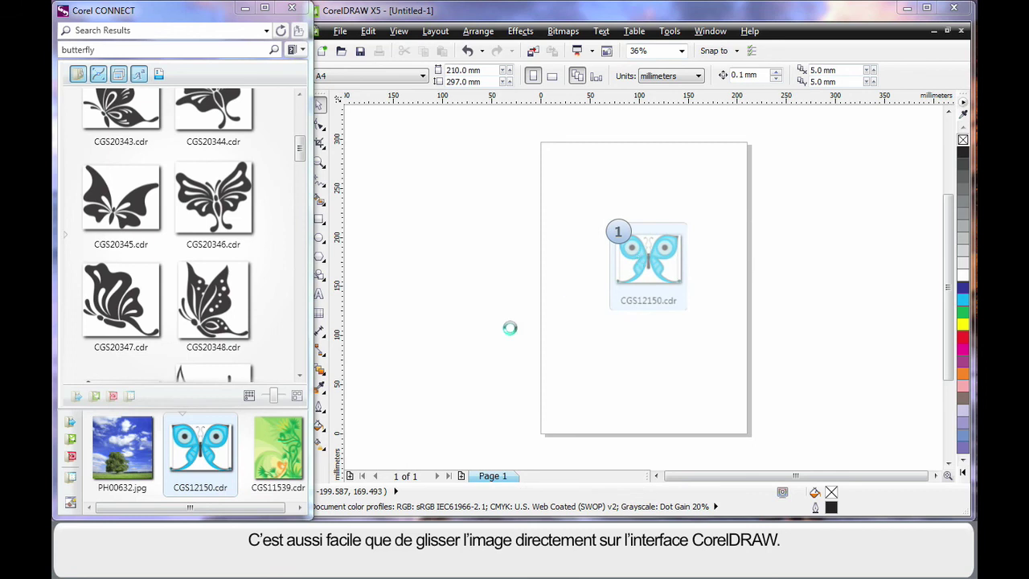
pyautogui.click(443, 313)
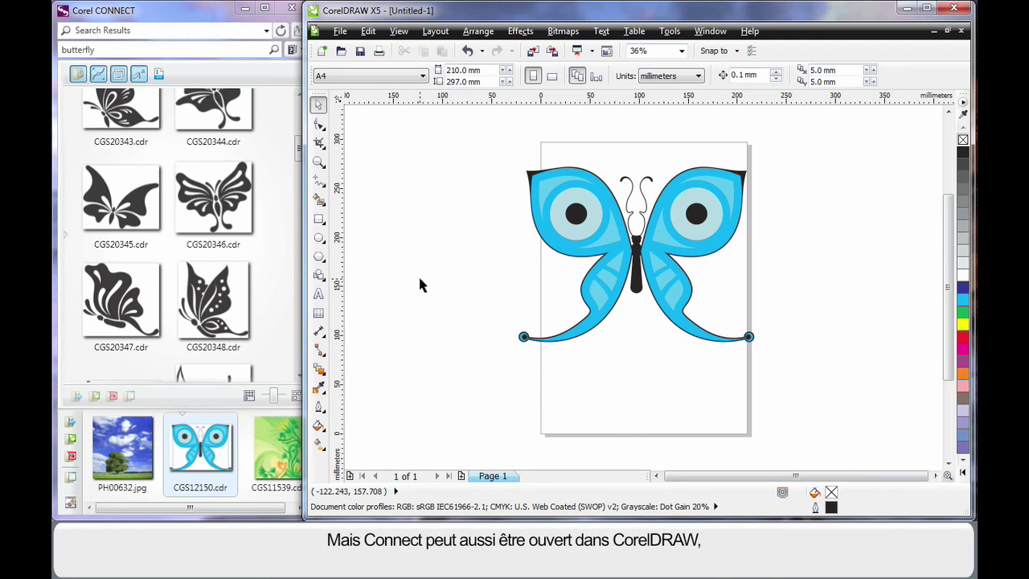
# Step: Widen the CorelDRAW window and open the Connect docker showing the three-item tray
pyautogui.moveTo(304, 277); pyautogui.dragTo(150, 277)
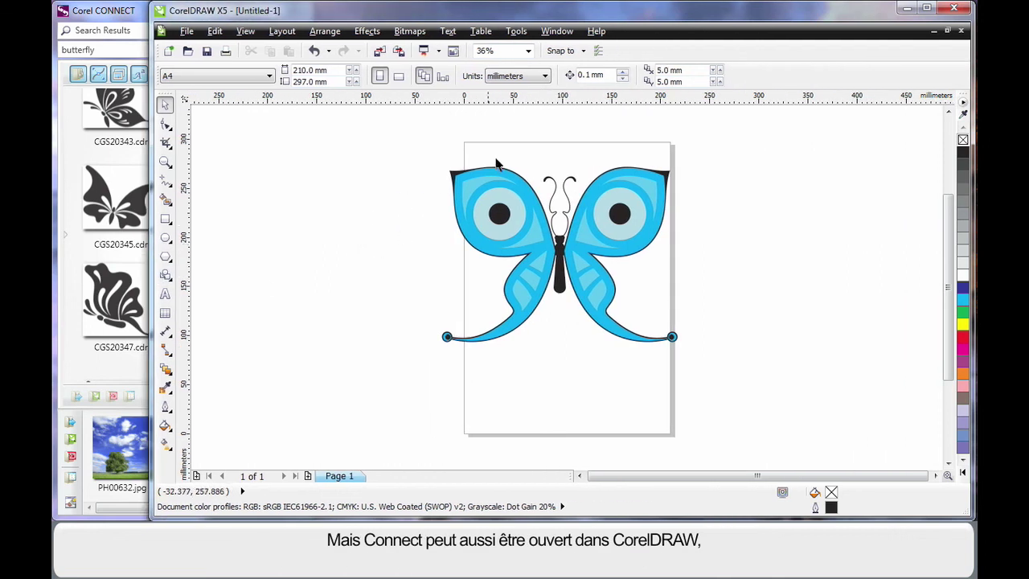
pyautogui.click(559, 31)
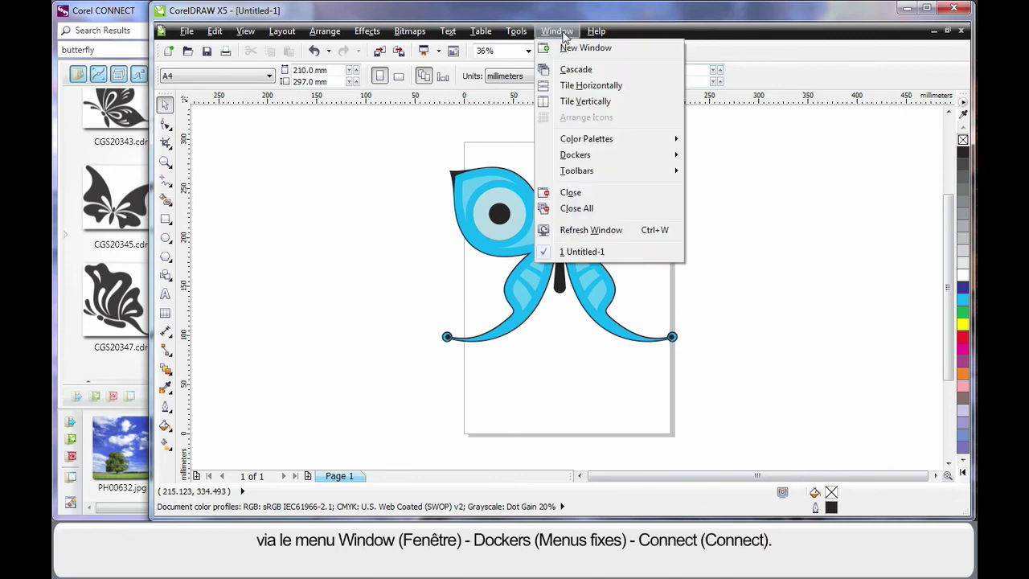
pyautogui.moveTo(595, 153)
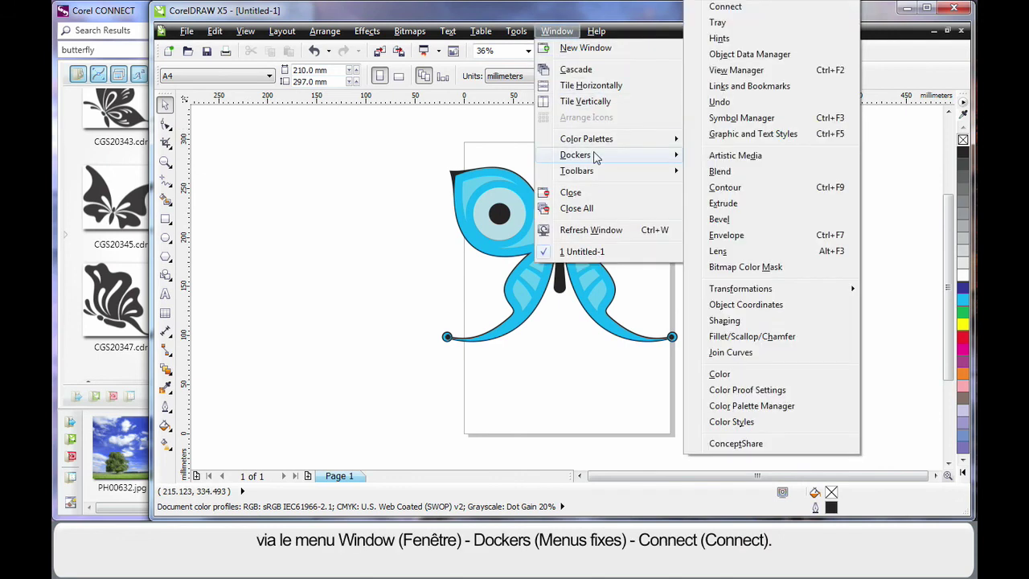
pyautogui.click(726, 7)
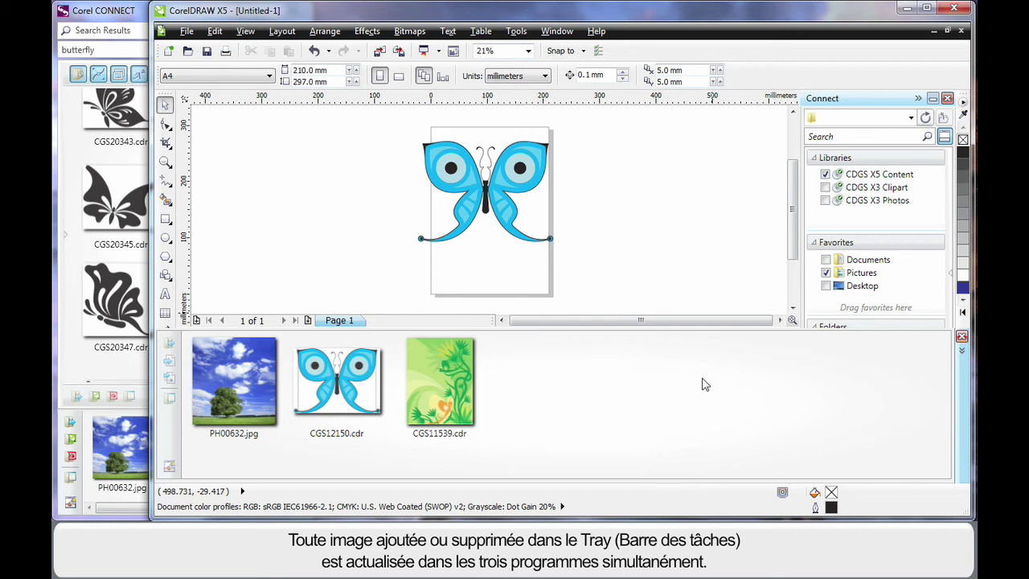
# Step: Dock the Tray as a vertical panel on the left of the CorelDRAW workspace
pyautogui.moveTo(826, 386)
pyautogui.mouseDown()
pyautogui.moveTo(373, 317)
pyautogui.moveTo(201, 304)
pyautogui.moveTo(183, 291)
pyautogui.mouseUp()
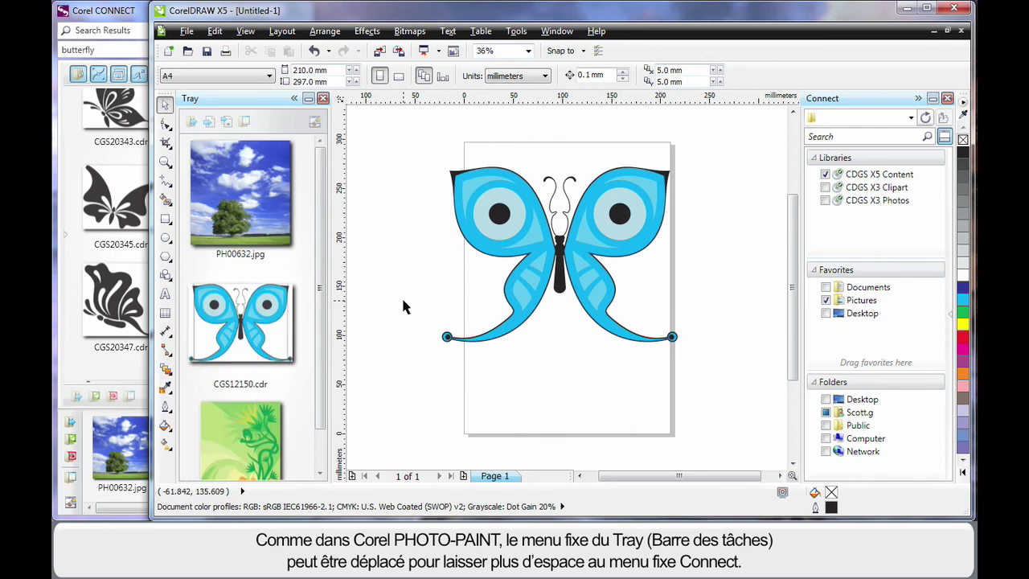